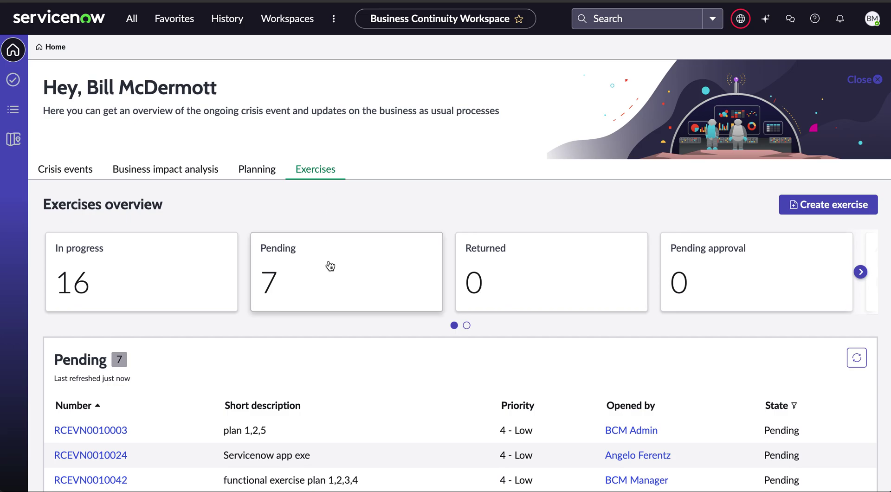
Scroll down to the Pending exercises table, which lists 7 pending exercises.
scroll(328, 261, "down", 6)
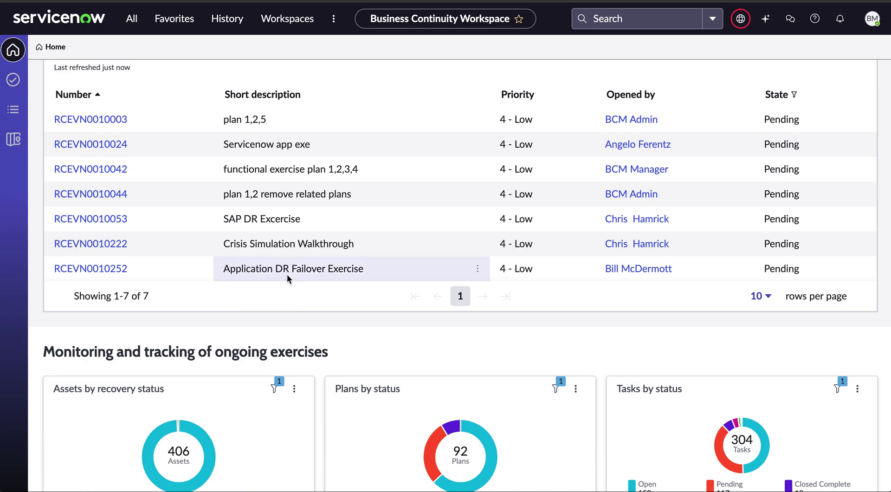
Open exercise RCEVN0010252 and scroll through its Event details form.
left_click(99, 270)
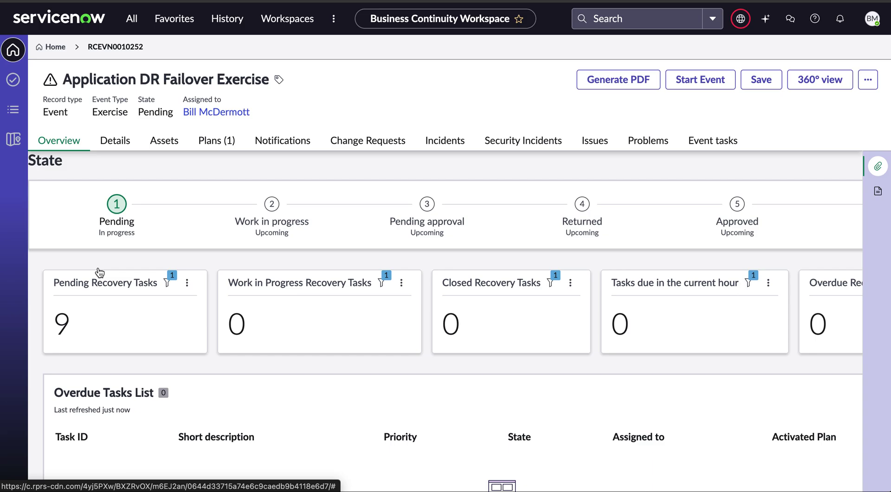
left_click(116, 144)
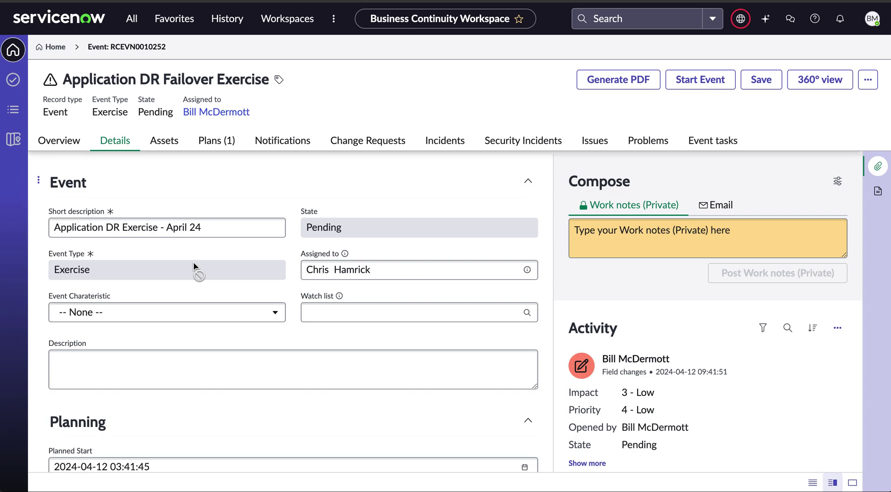
scroll(193, 262, "down", 3)
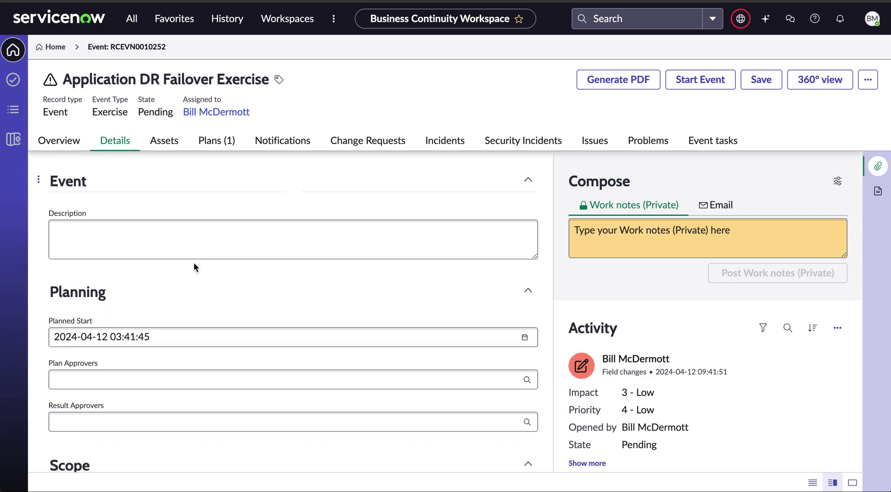
scroll(193, 262, "up", 3)
Show the exercise's Assets list, with both AIX servers still Not Recovered.
left_click(171, 148)
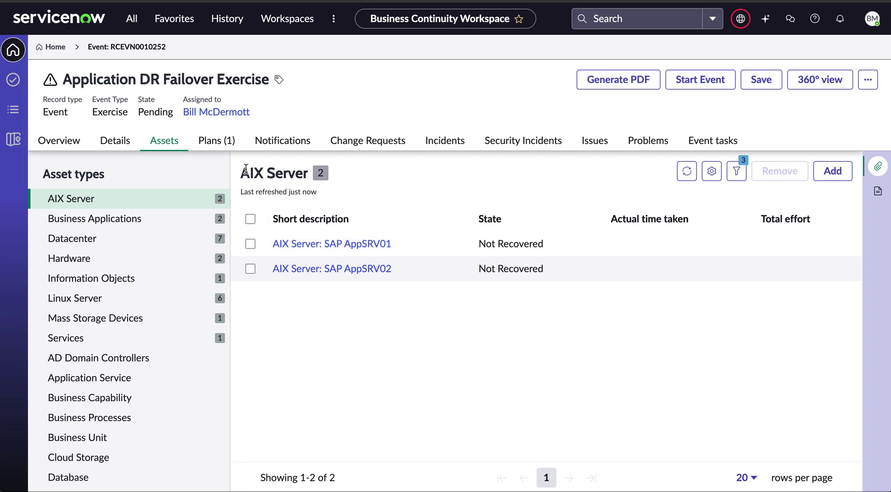
Check the single Application Recovery Plan_1, then scroll through its ten Pending event tasks.
left_click(219, 143)
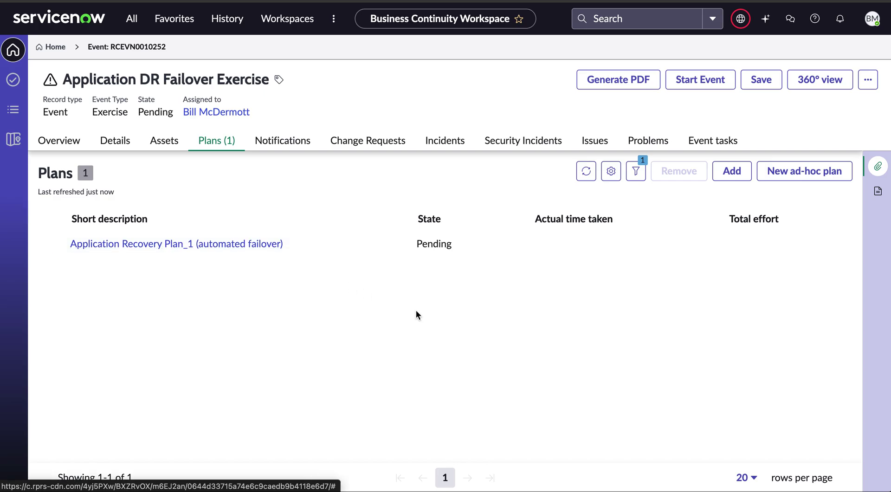
left_click(727, 145)
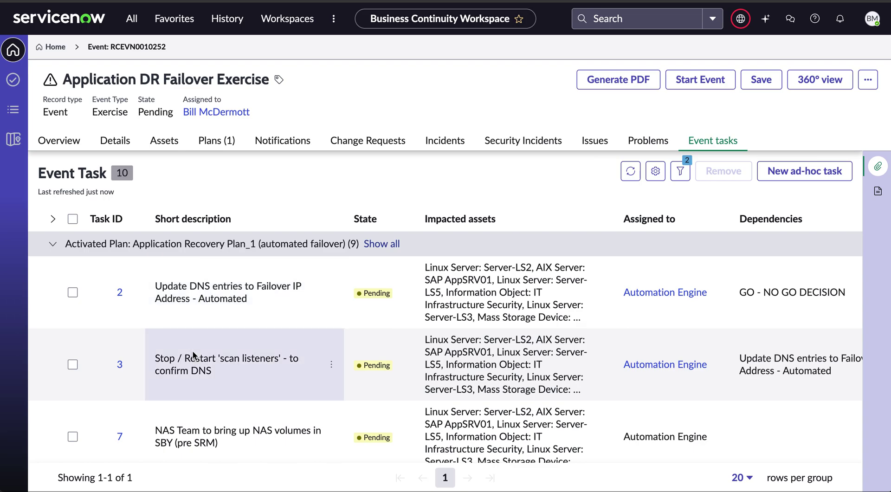
scroll(195, 392, "down", 1)
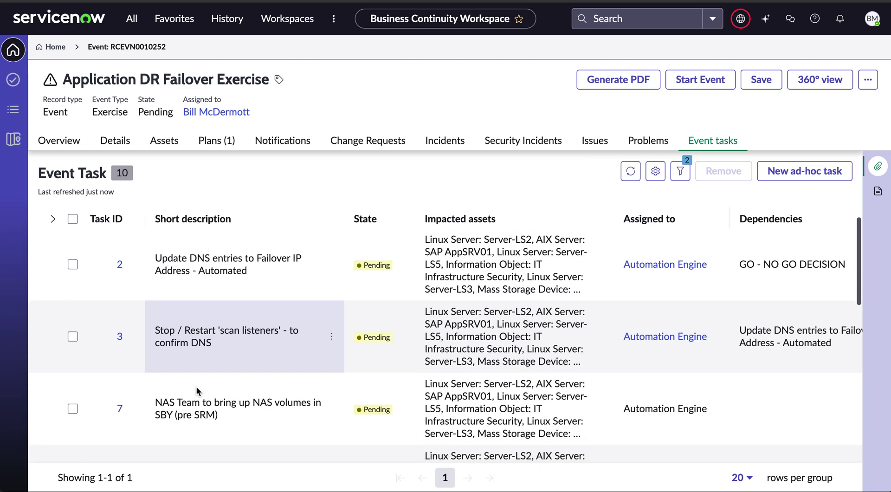
scroll(188, 398, "down", 5)
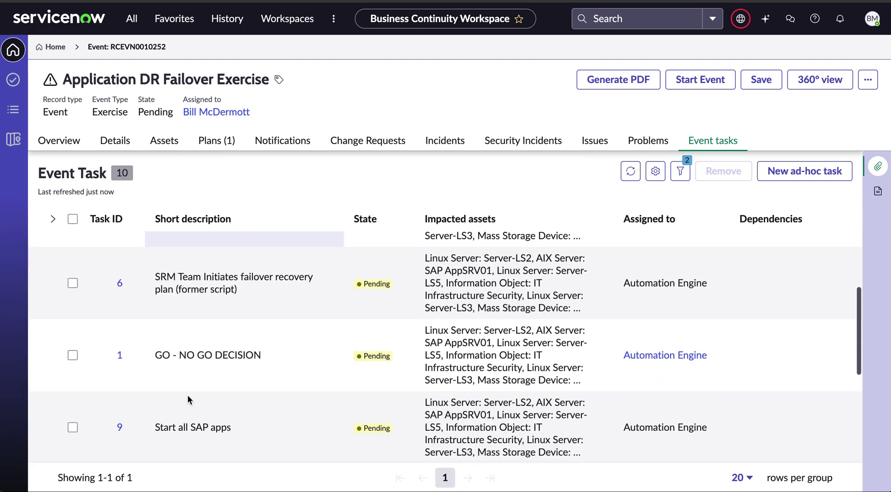
scroll(189, 401, "down", 5)
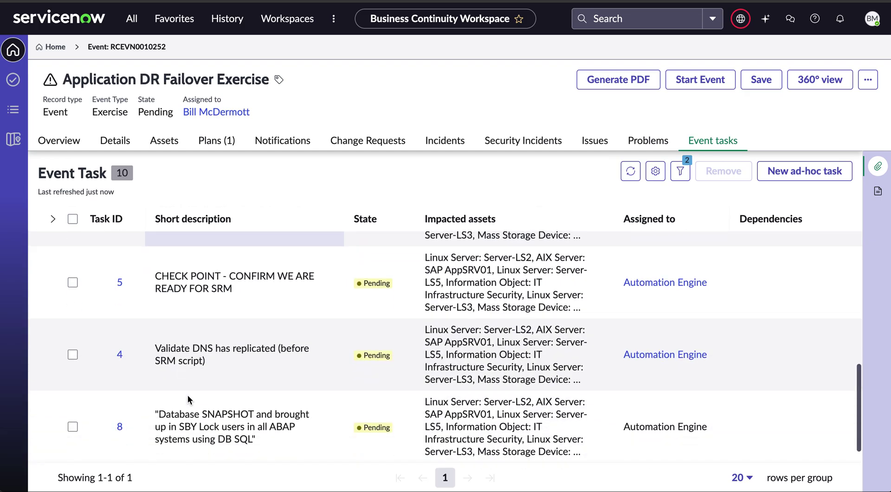
scroll(192, 404, "up", 10)
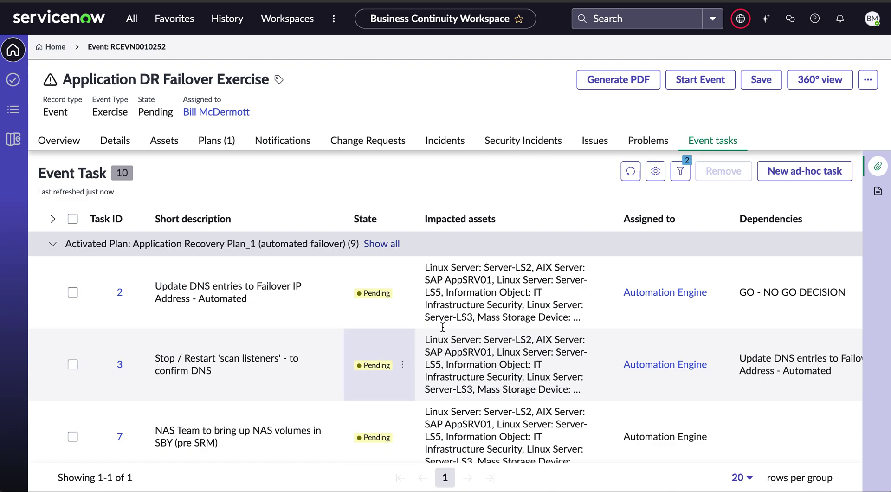
Start the exercise event and mark task 1, GO - NO GO DECISION, Closed Complete.
left_click(719, 86)
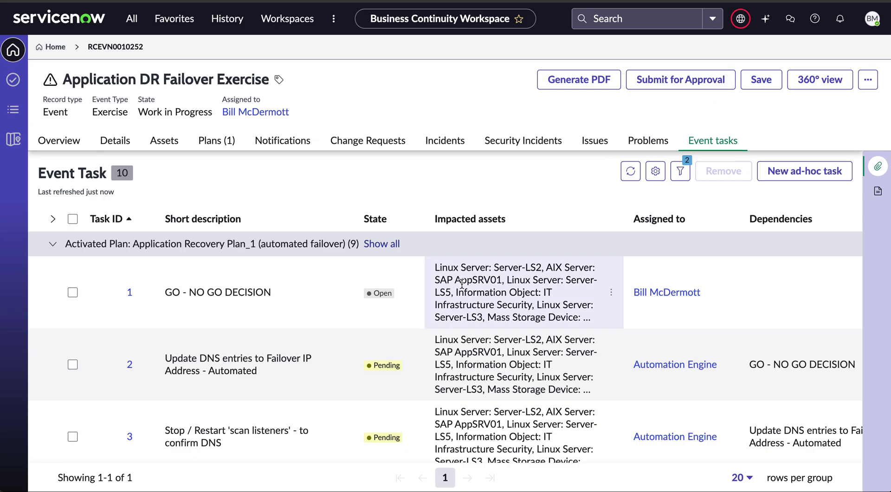
left_click(129, 292)
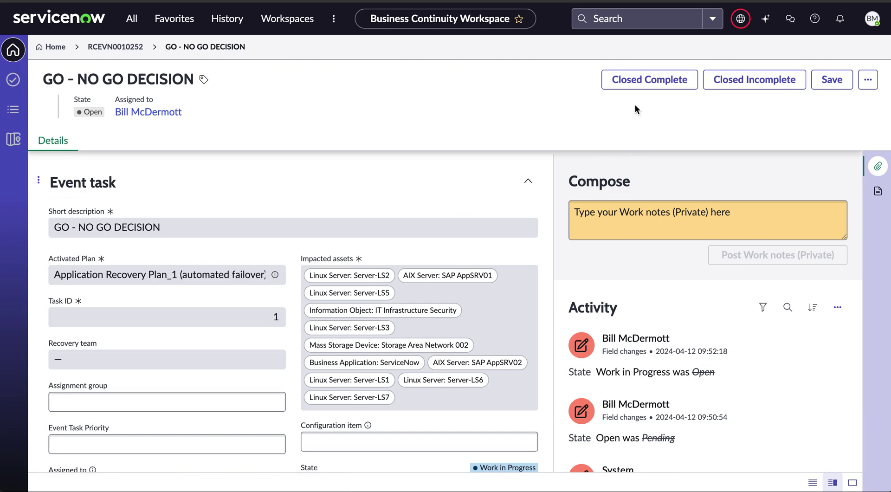
left_click(650, 80)
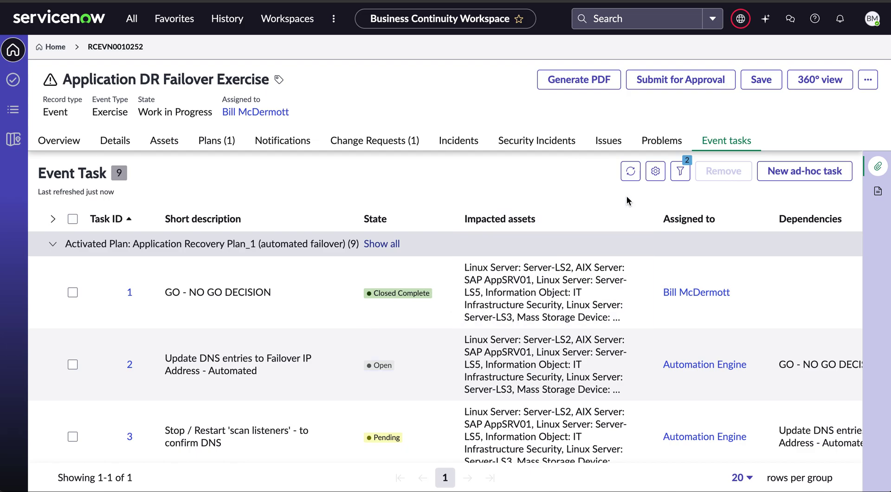
Refresh the event tasks and read the Automation Engine work note on Update DNS entries.
left_click(630, 173)
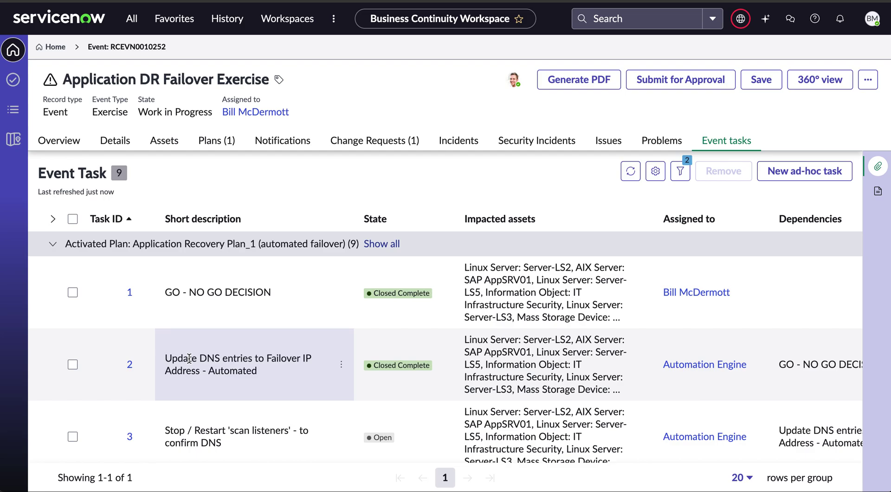
left_click(130, 365)
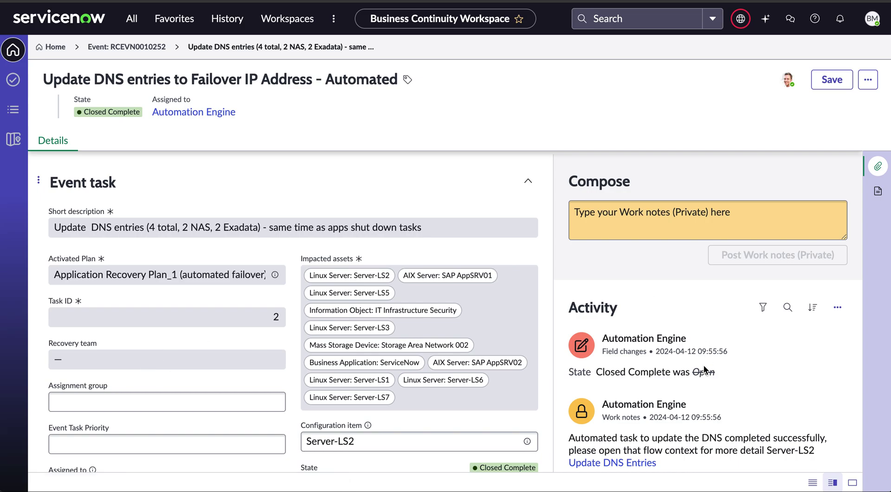
scroll(704, 369, "down", 3)
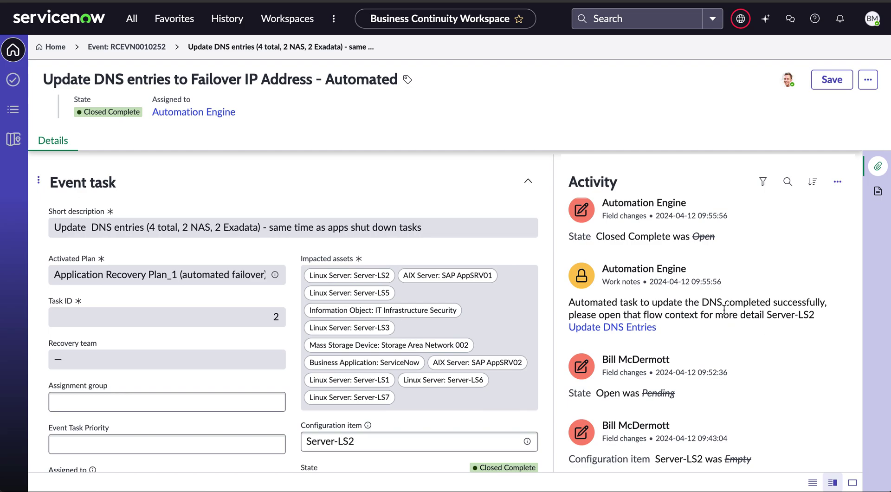
Open the Update DNS Entries flow run, expand its trigger, and view Look Up Record finding Server-LS2.
left_click(619, 328)
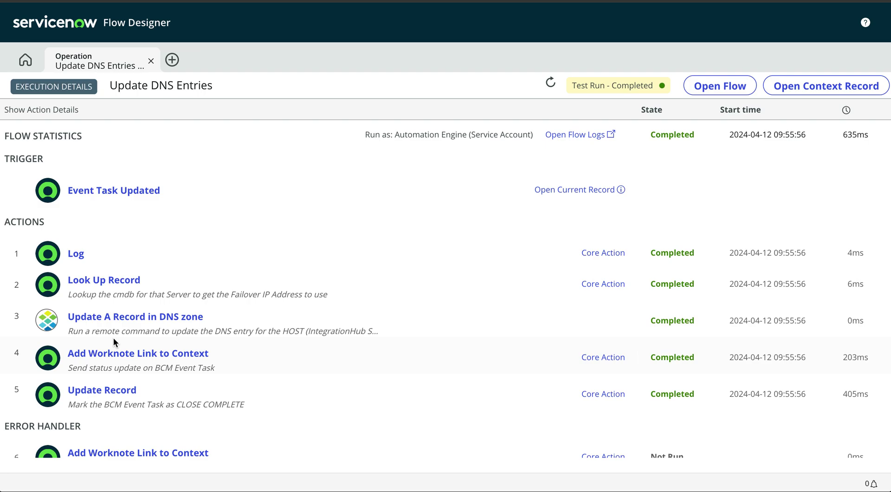
left_click(148, 196)
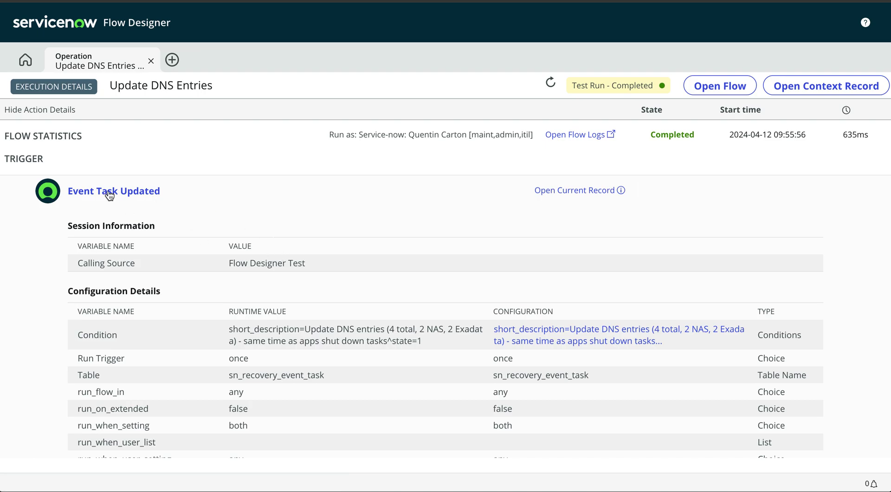
scroll(194, 278, "down", 10)
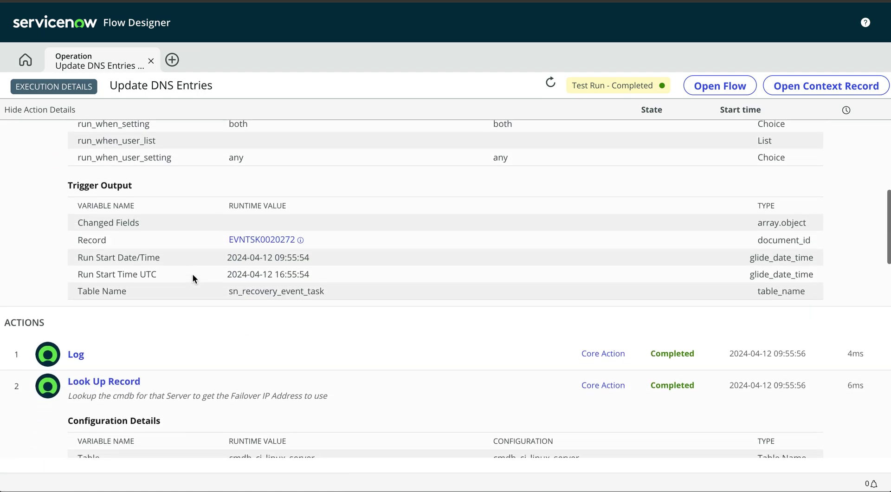
scroll(192, 274, "down", 1)
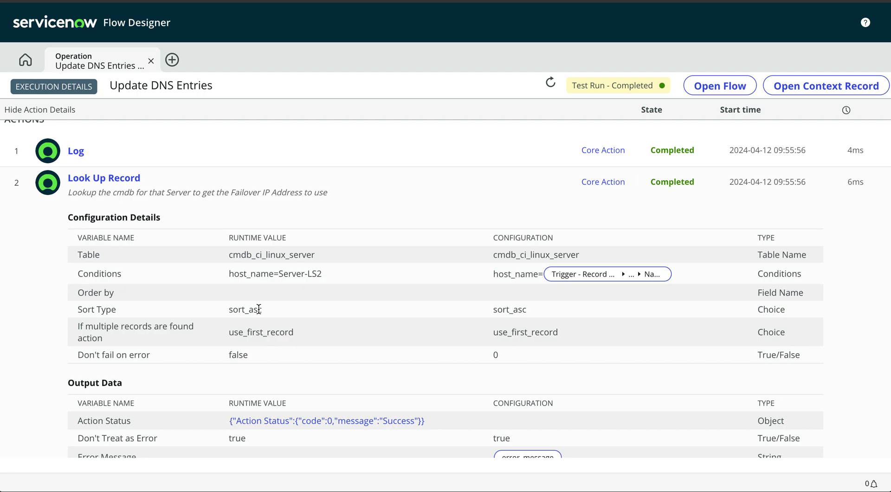
scroll(259, 309, "down", 1)
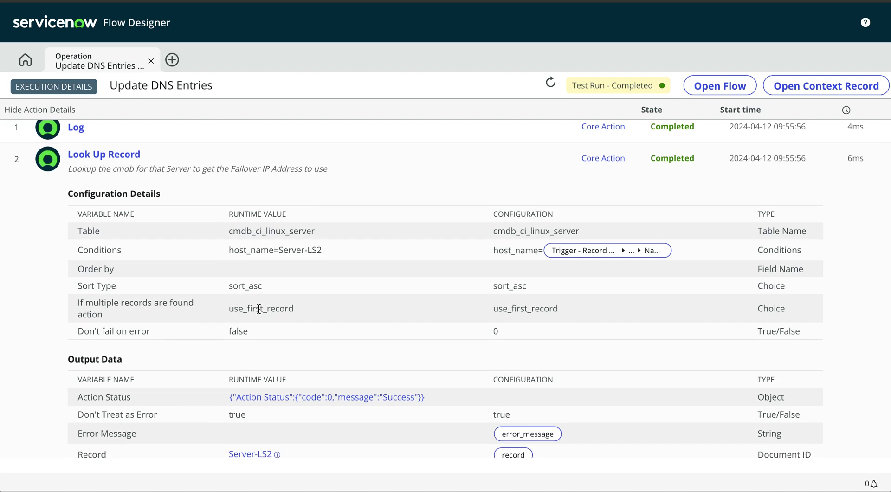
Inspect the Update A Record in DNS zone step, then return to the exercise's event tasks.
scroll(258, 309, "down", 6)
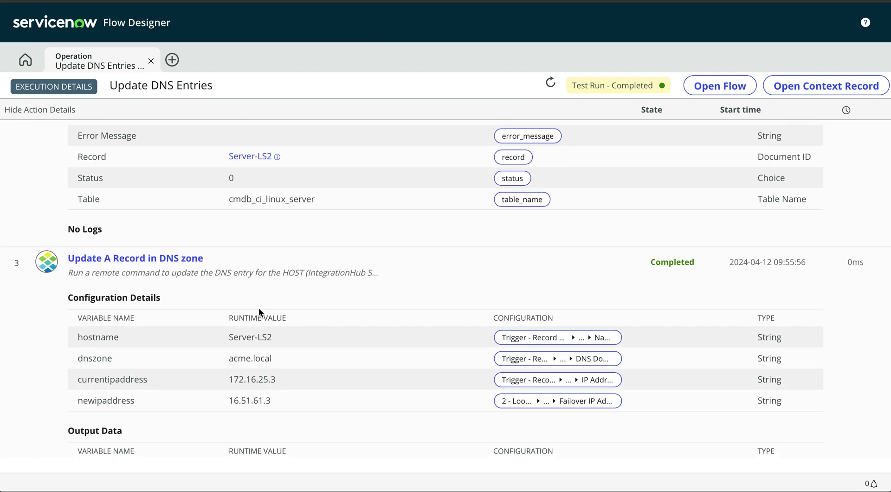
scroll(259, 309, "down", 3)
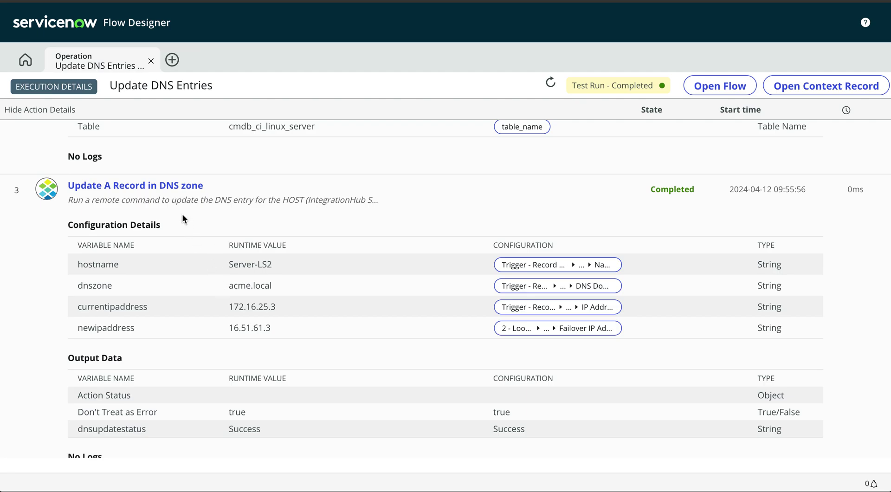
left_click(180, 187)
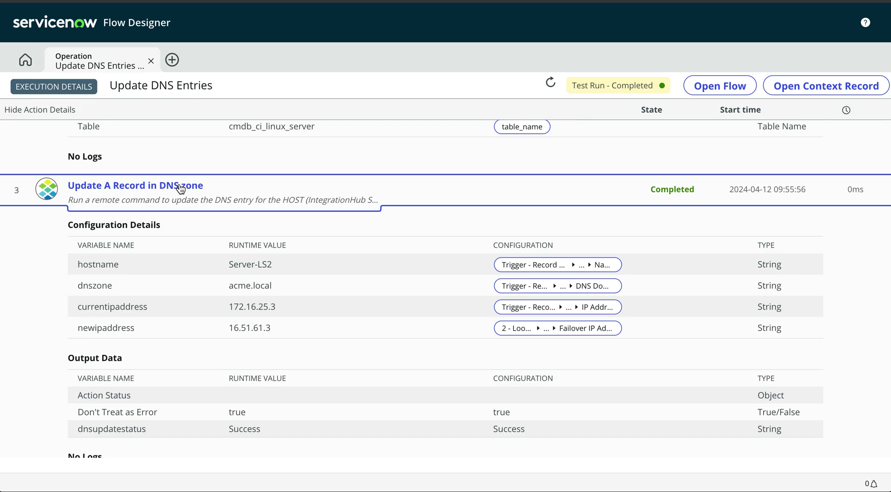
scroll(188, 255, "down", 5)
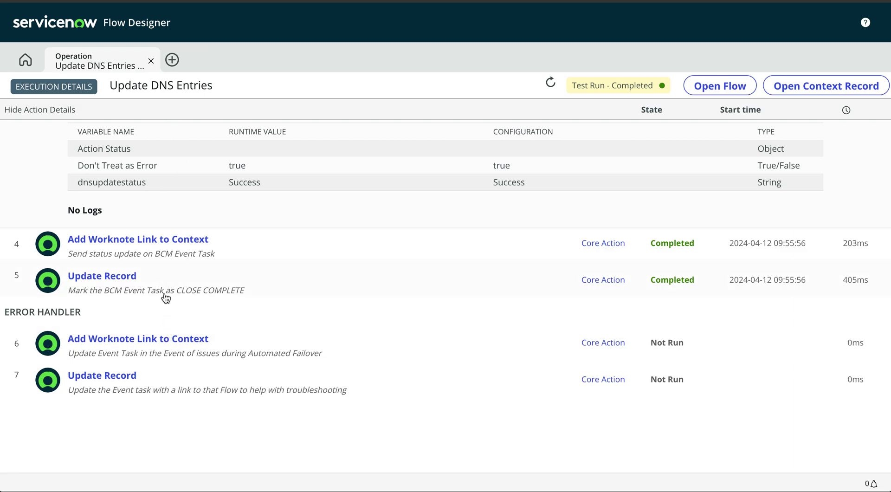
left_click(71, 24)
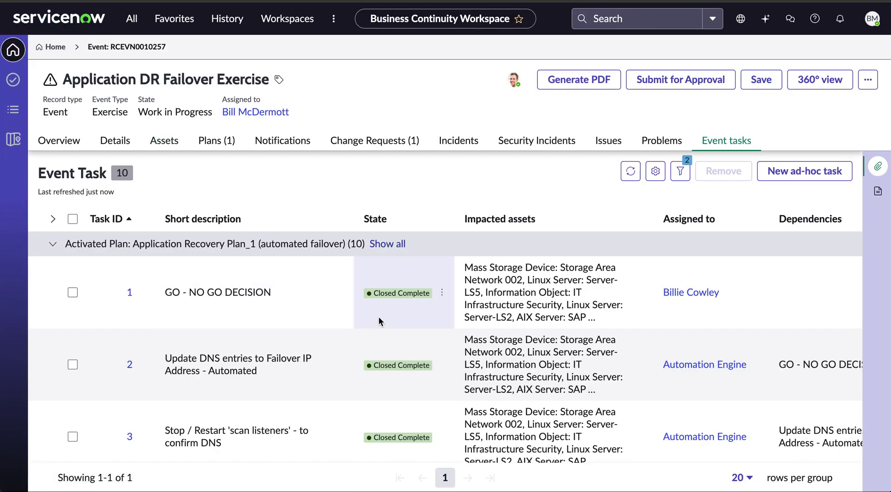
Refresh the event task list until tasks 8–10, ending with Validate application recovery, read Closed Complete.
scroll(373, 380, "down", 1)
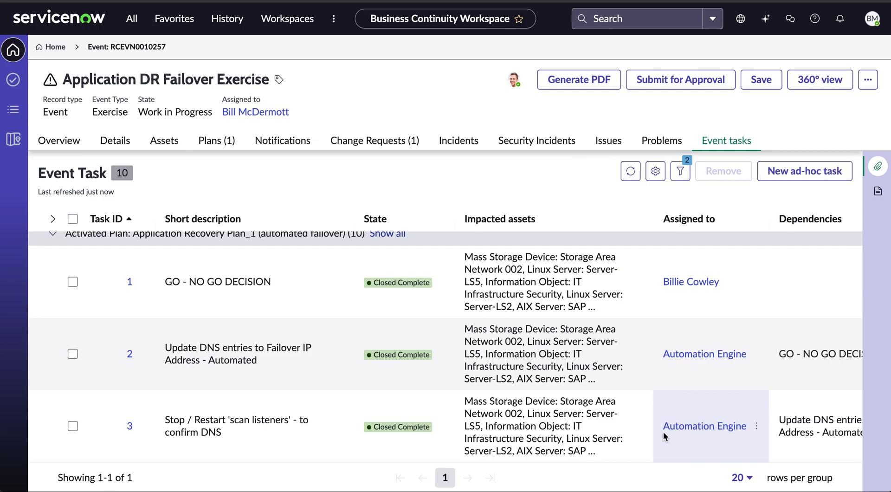
scroll(665, 437, "down", 5)
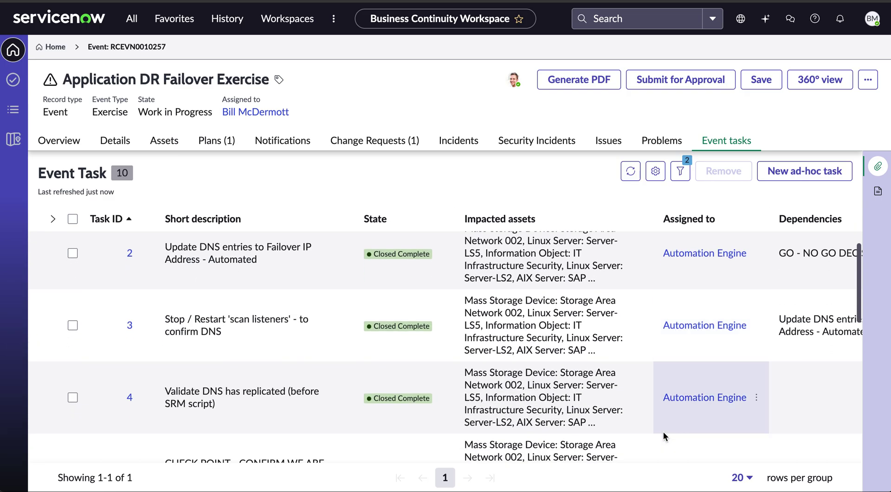
scroll(666, 436, "down", 4)
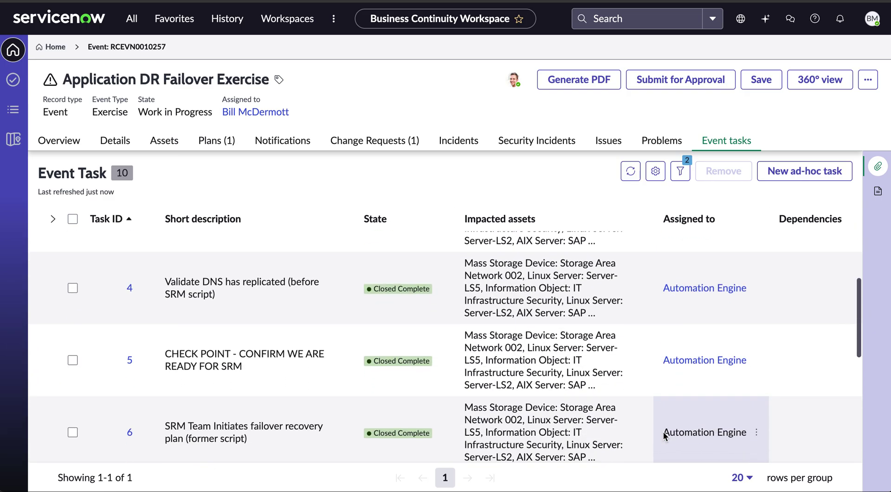
scroll(664, 432, "down", 4)
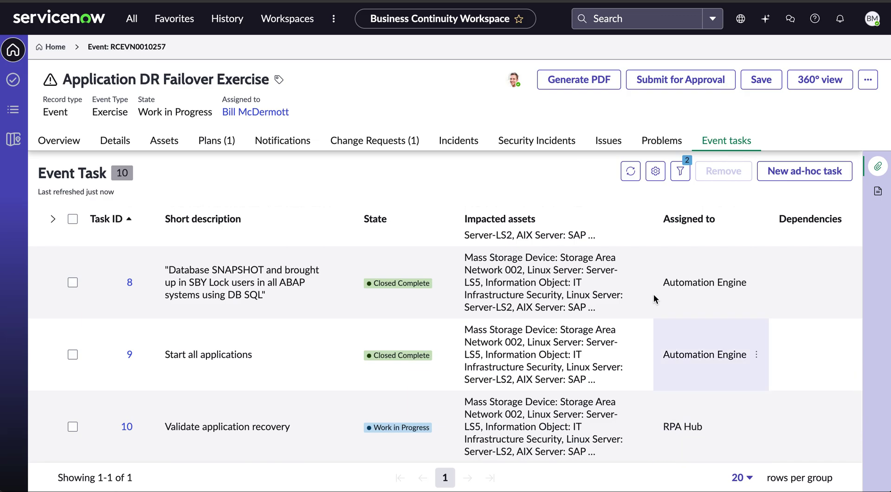
left_click(630, 175)
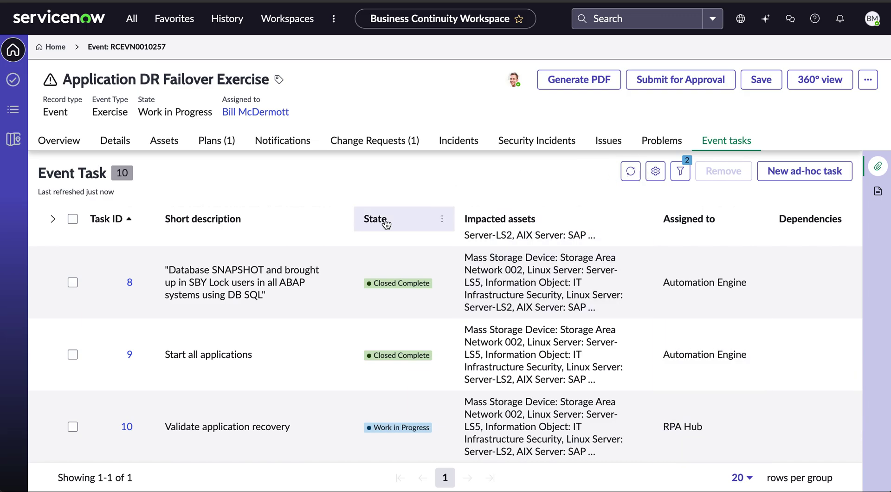
scroll(387, 367, "down", 10)
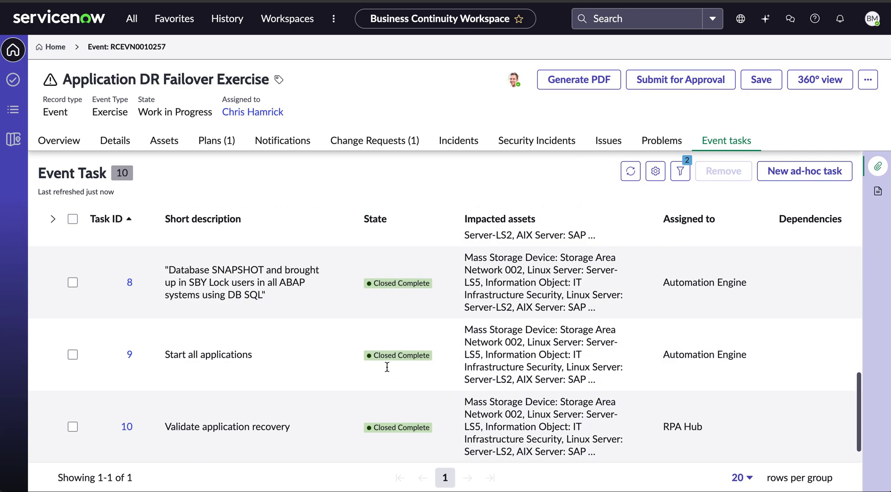
Open task 10 and find RPA Hub's Login Successful screenshot and success note in Activity.
left_click(127, 427)
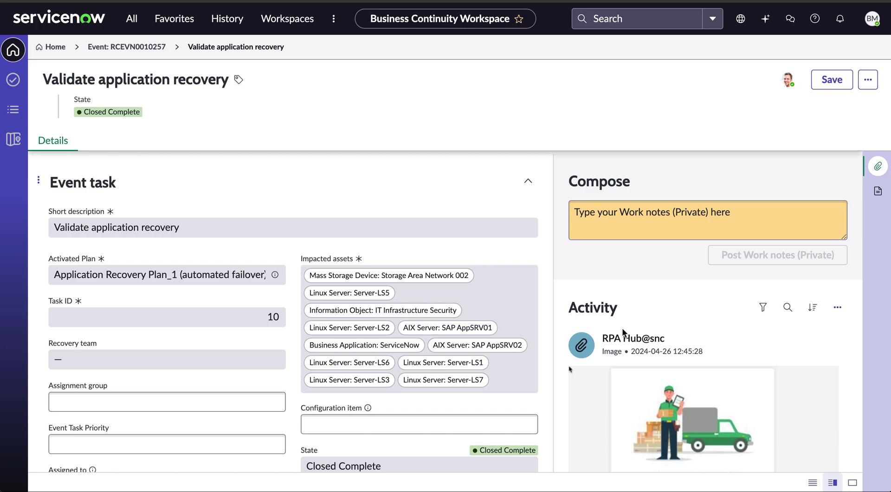
scroll(622, 329, "down", 2)
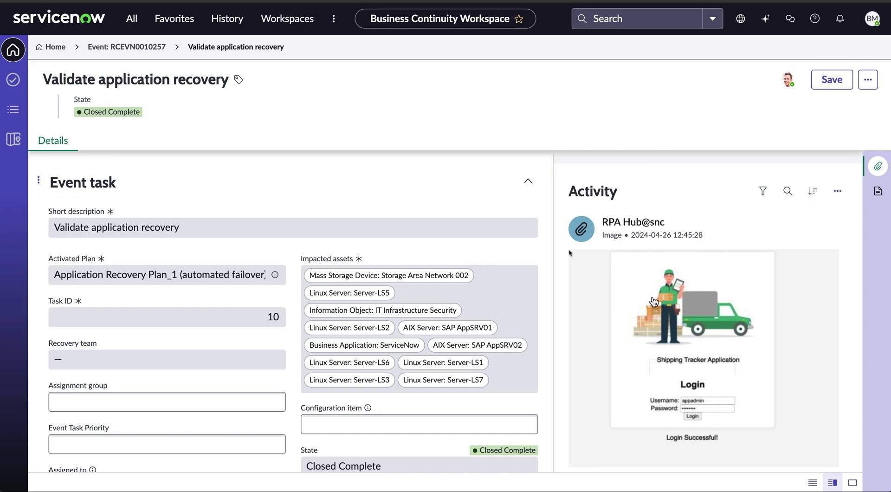
scroll(654, 301, "down", 3)
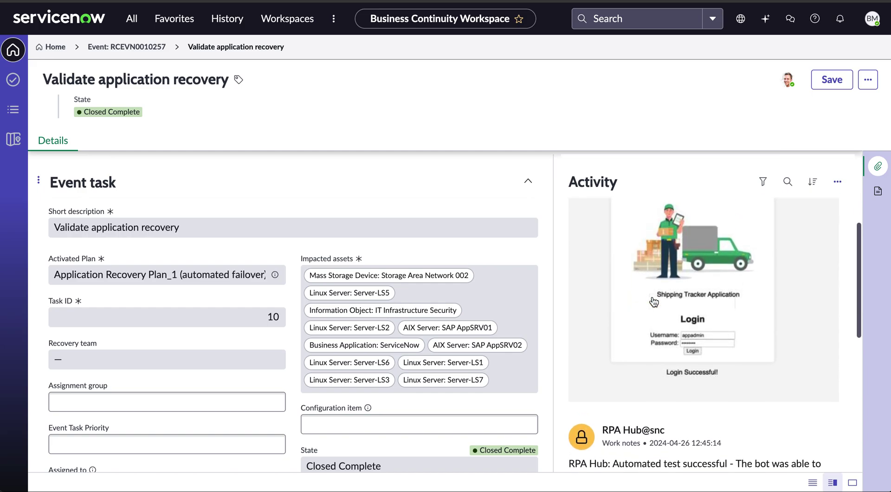
Find the RPA Hub work note reporting all automated tests passed and select its 'Here' link.
scroll(654, 302, "down", 1)
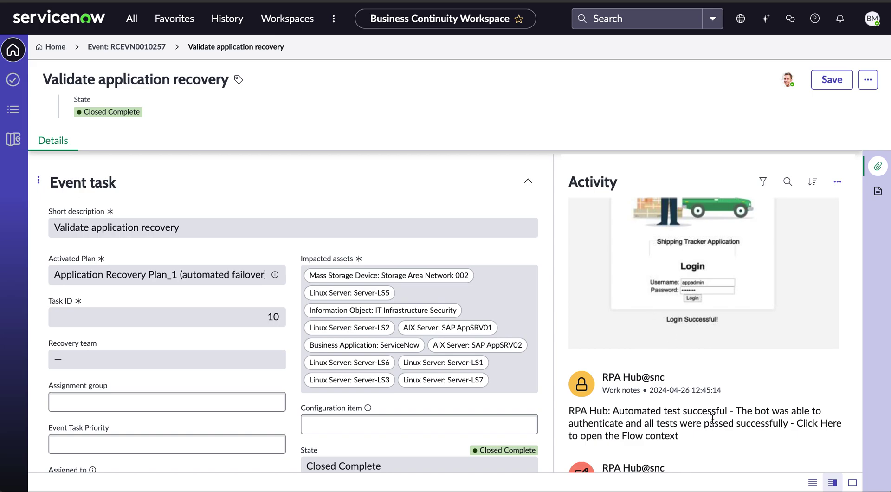
scroll(713, 419, "down", 3)
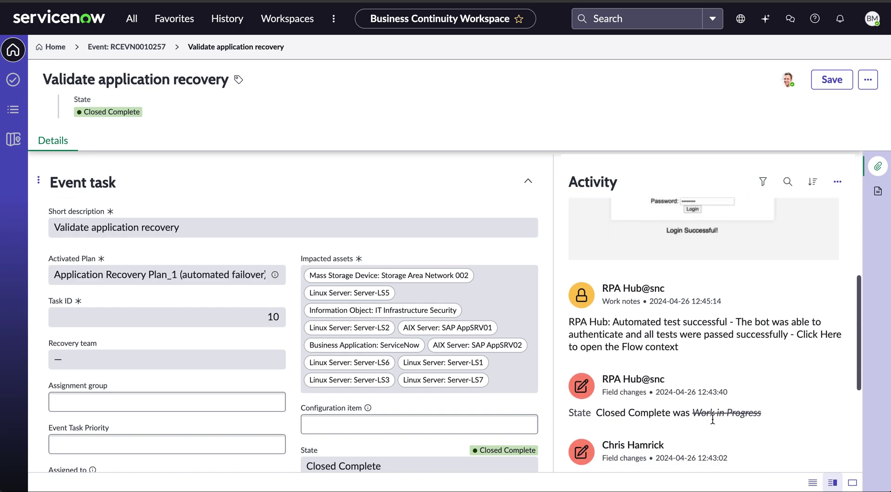
left_click(575, 282)
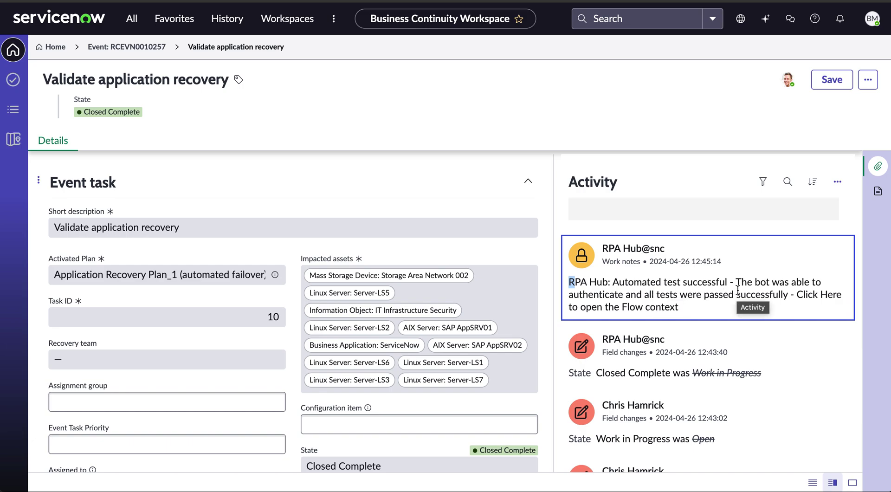
left_click_drag(821, 294, 831, 296)
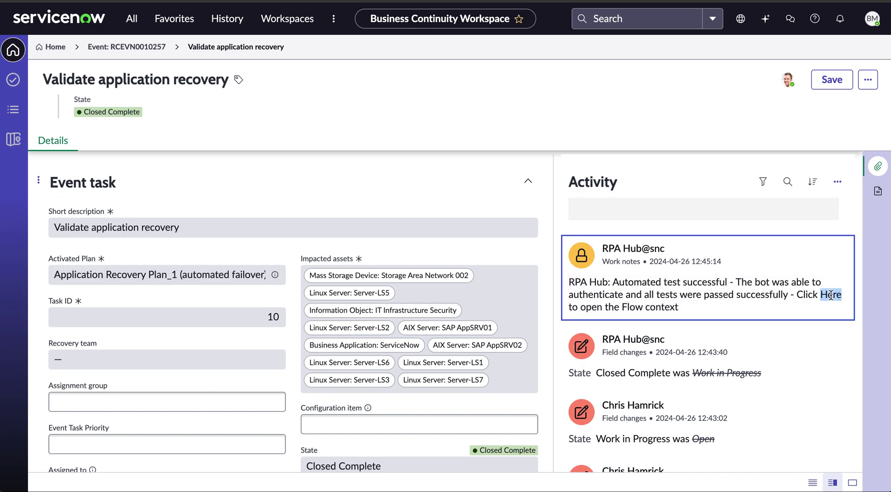
Review the RPA Hub - Check Application Status run's Trigger and Add Work Item to Queue outputs.
left_click(831, 294)
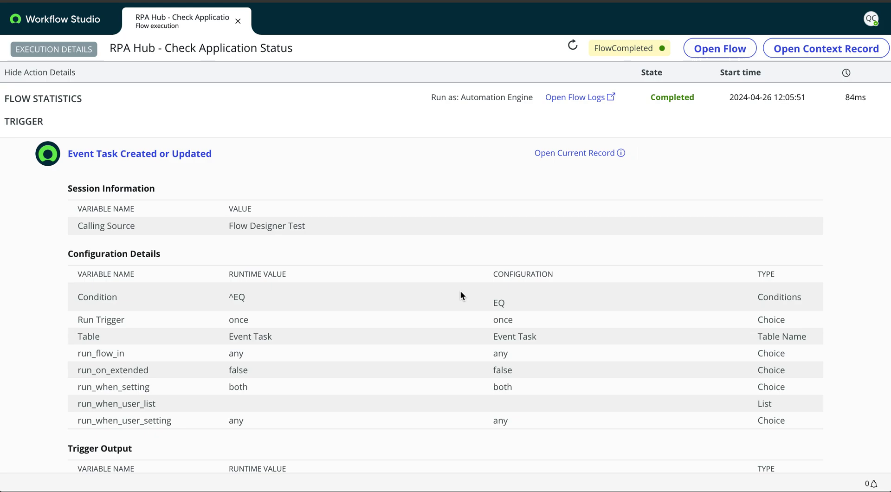
scroll(461, 292, "down", 2)
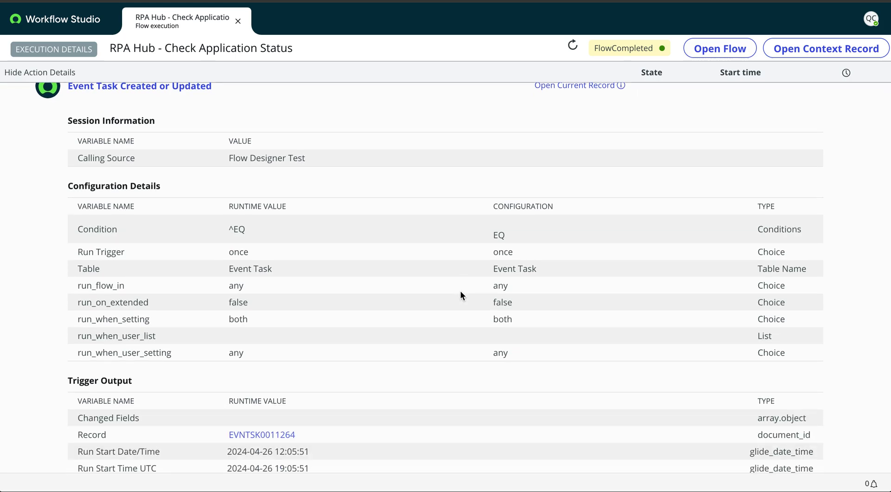
scroll(460, 294, "down", 10)
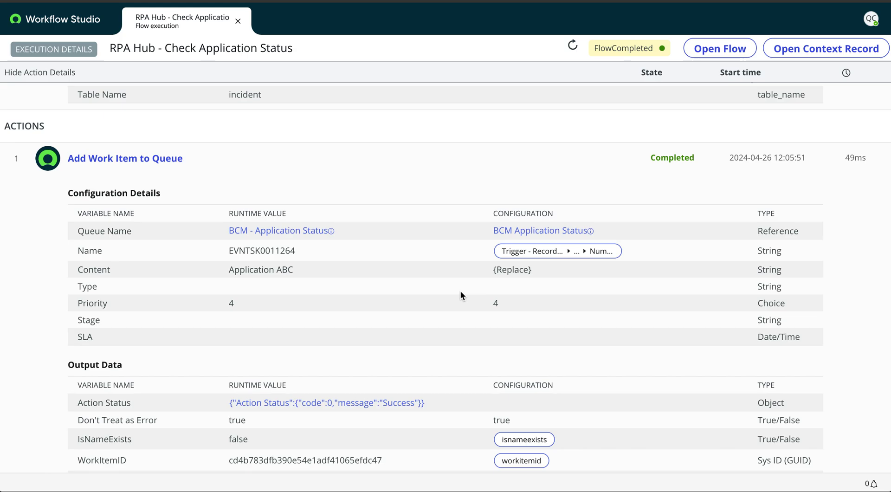
scroll(461, 291, "up", 10)
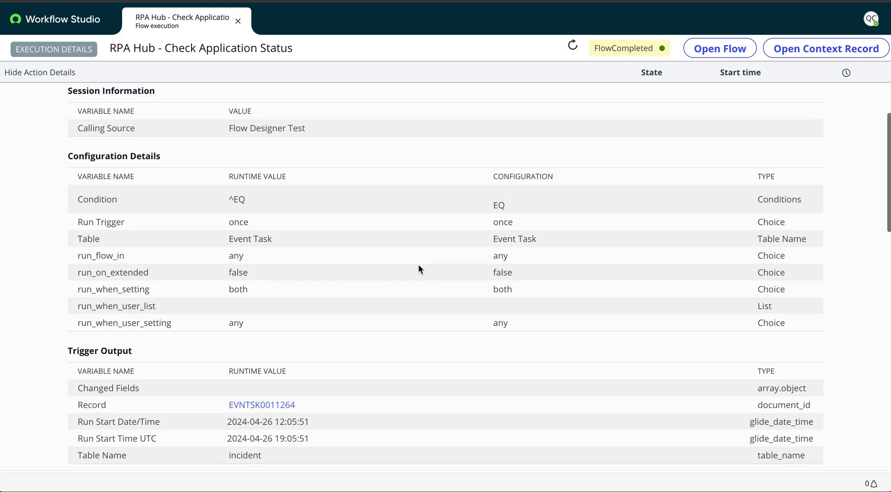
scroll(264, 268, "down", 7)
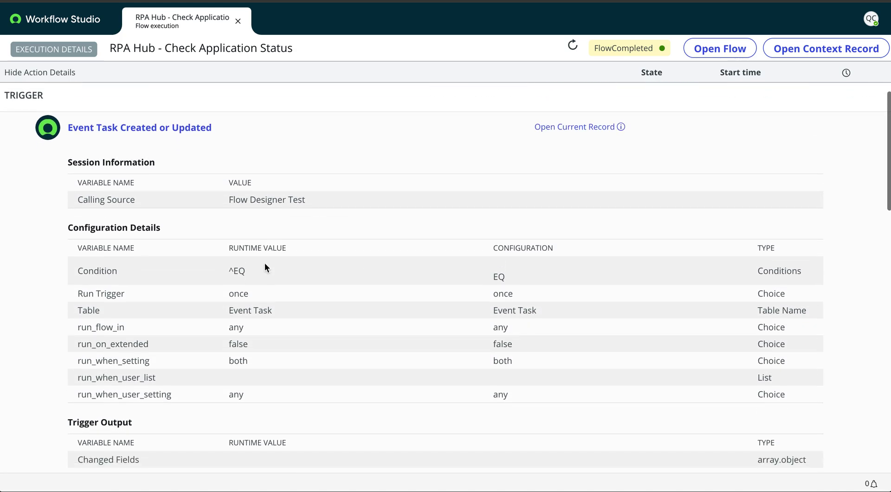
scroll(264, 268, "down", 6)
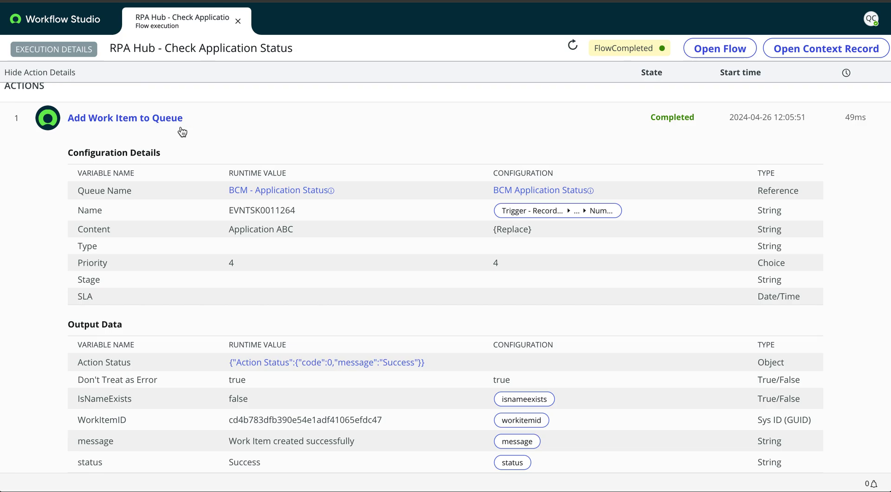
scroll(181, 132, "down", 7)
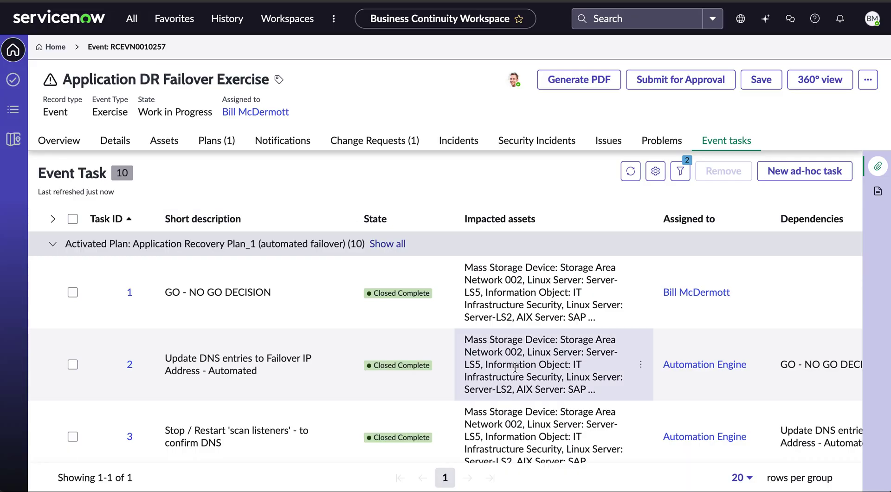
Scroll to the end of the event task list, then show the event's Plans (1) list.
scroll(515, 367, "down", 10)
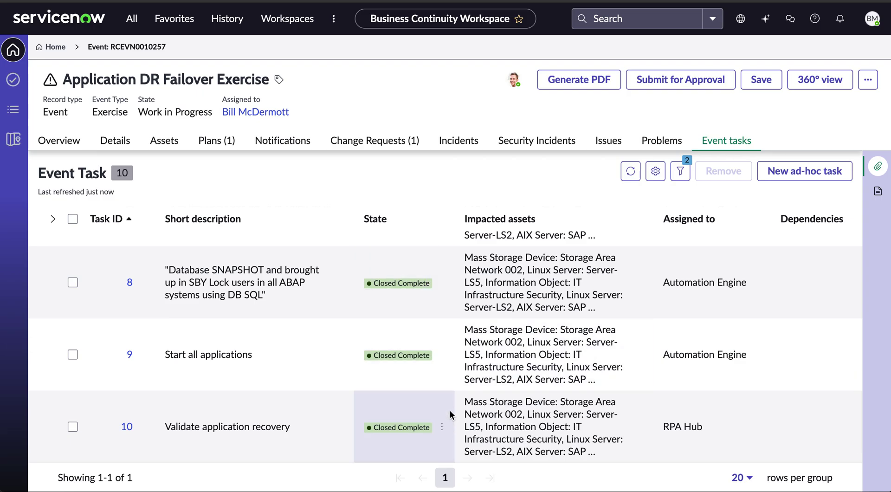
left_click(223, 143)
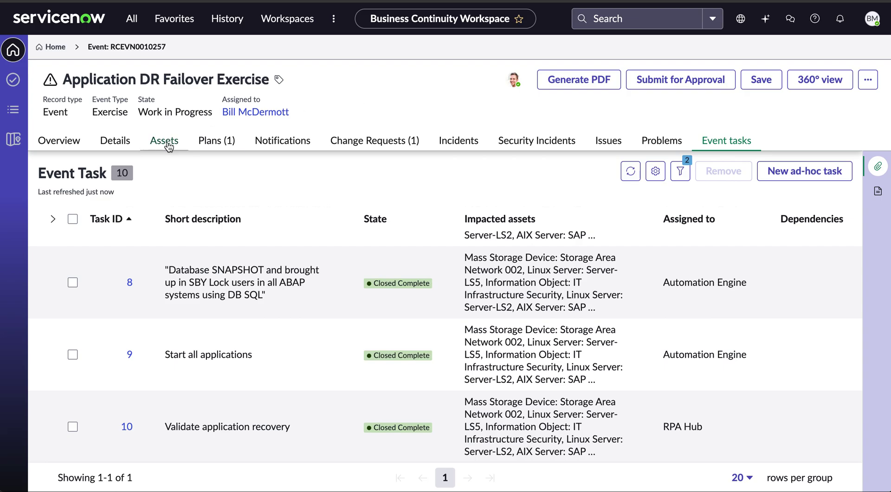
left_click(223, 143)
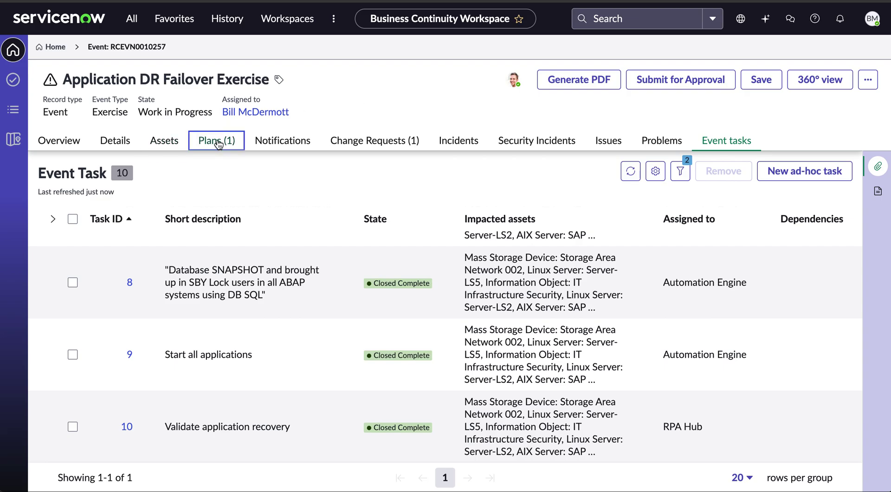
left_click(218, 143)
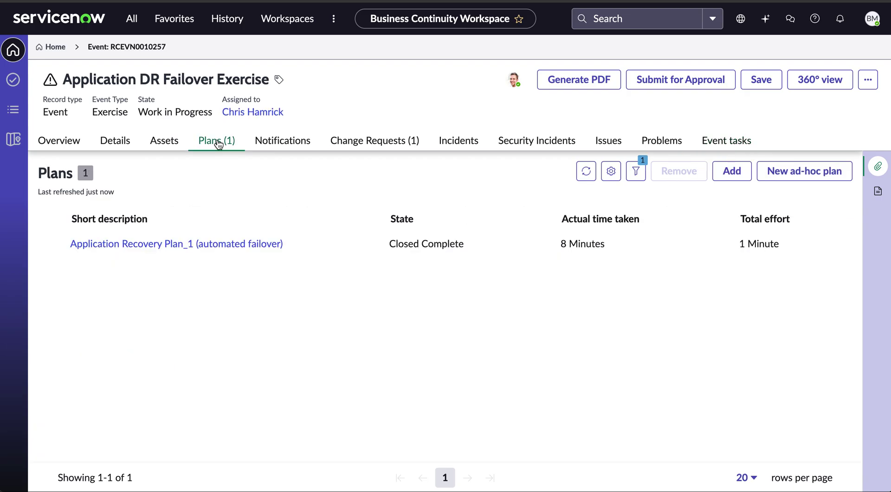